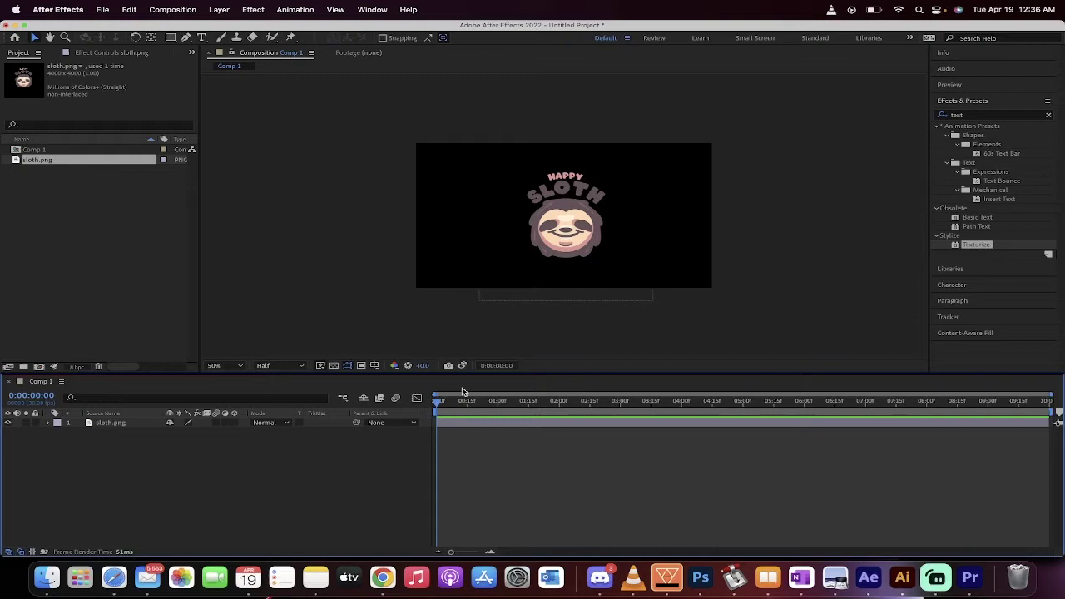
Preview the old sloth animation, then delete the sloth layer and the Comp 1 and sloth.png project items
{"action": "key", "text": "space"}
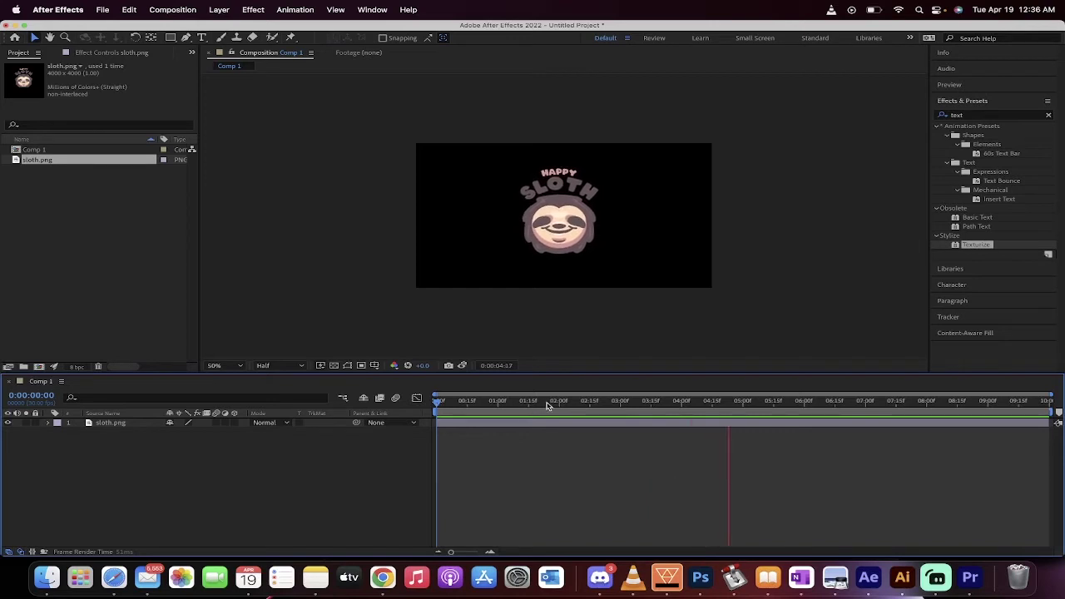
{"action": "left_click_drag", "start_coordinate": [547, 402], "coordinate": [425, 430]}
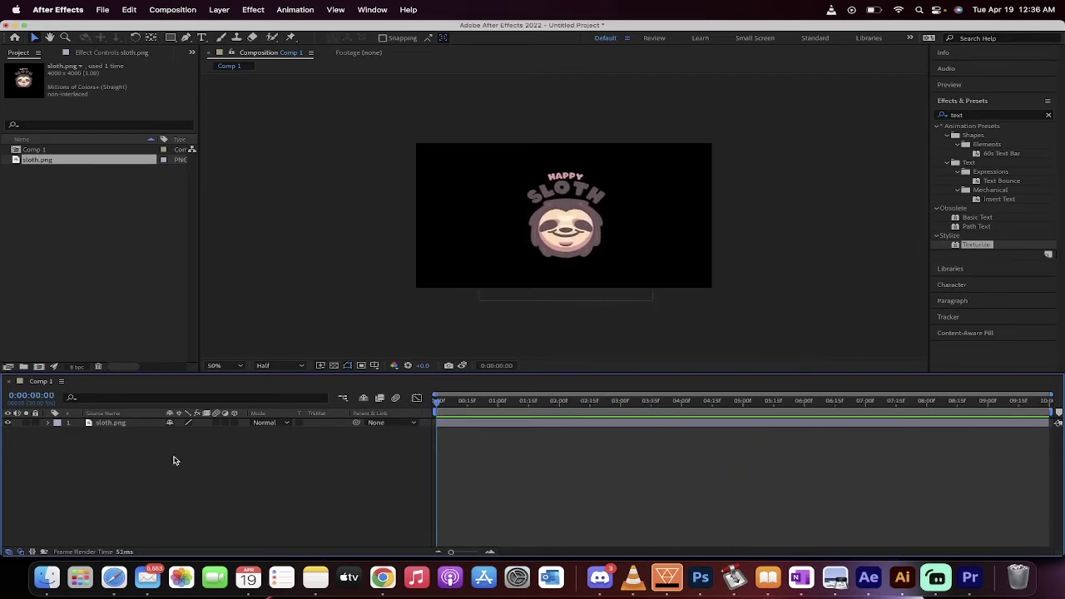
{"action": "left_click", "coordinate": [119, 426]}
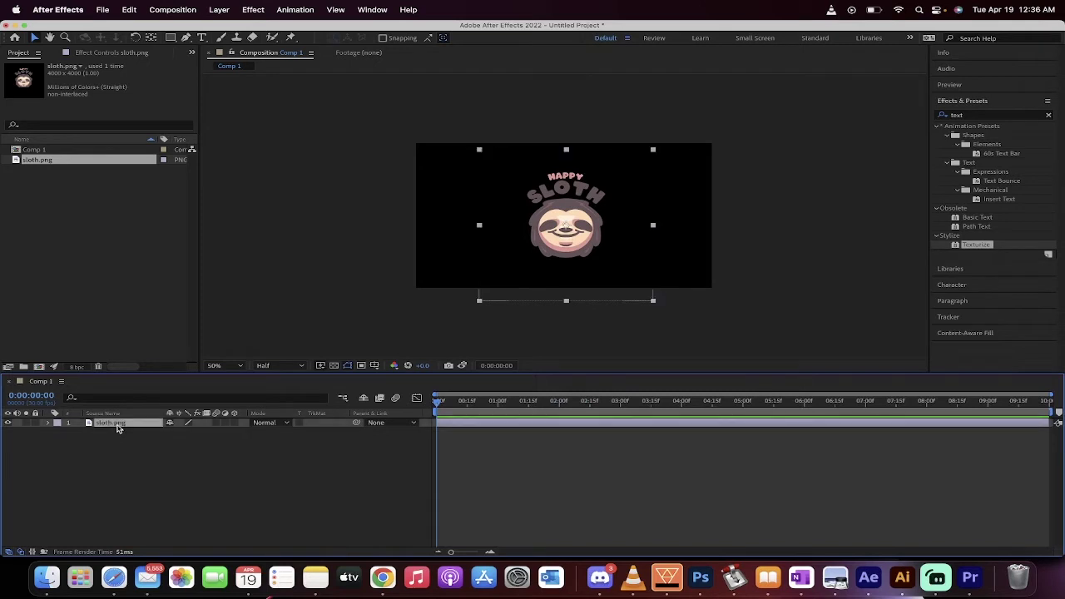
{"action": "key", "text": "Delete"}
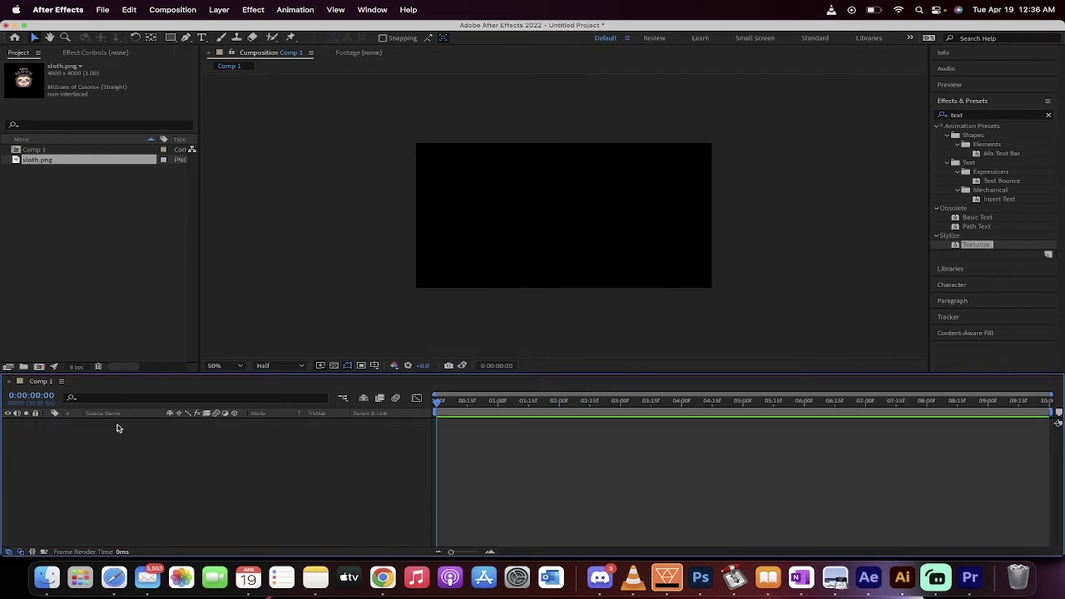
{"action": "left_click_drag", "start_coordinate": [40, 185], "coordinate": [27, 149]}
{"action": "key", "text": "Delete"}
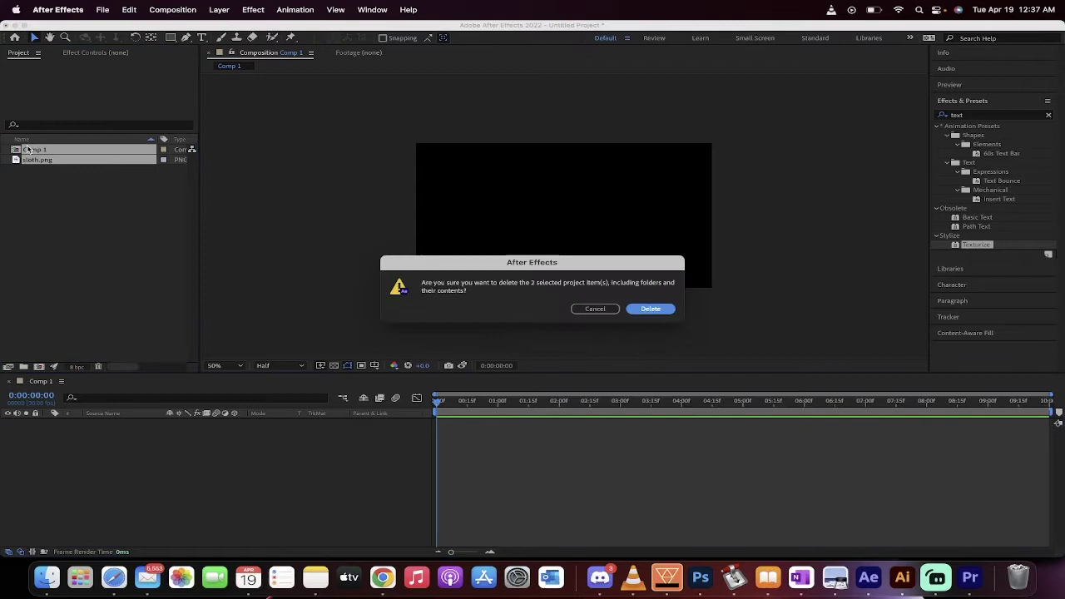
{"action": "left_click", "coordinate": [637, 310]}
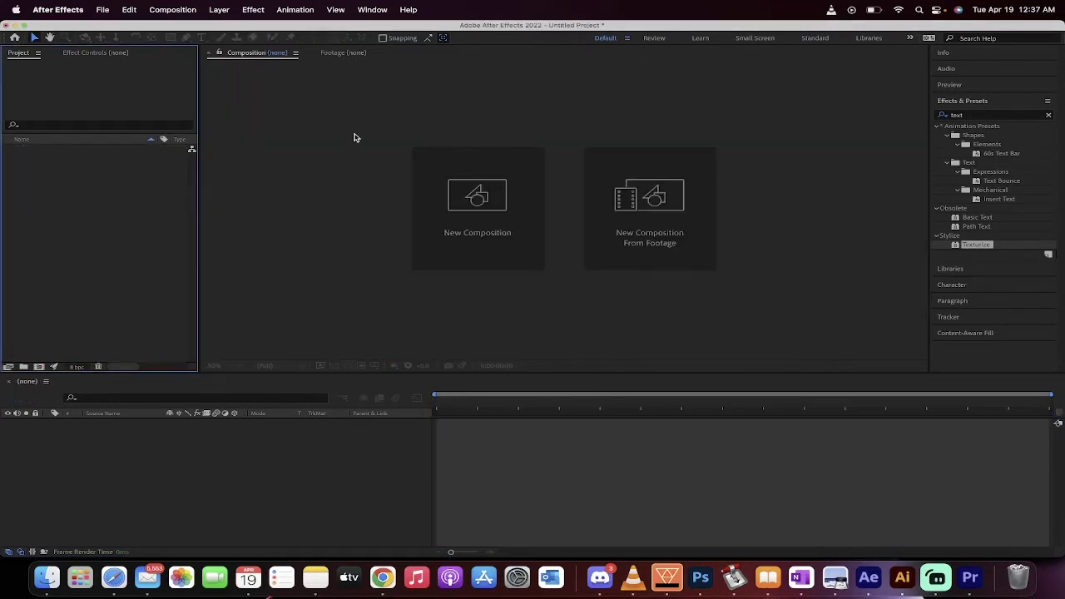
Create a new black 1920x1080 composition with a 10-second duration and check it at full size
{"action": "left_click", "coordinate": [488, 194]}
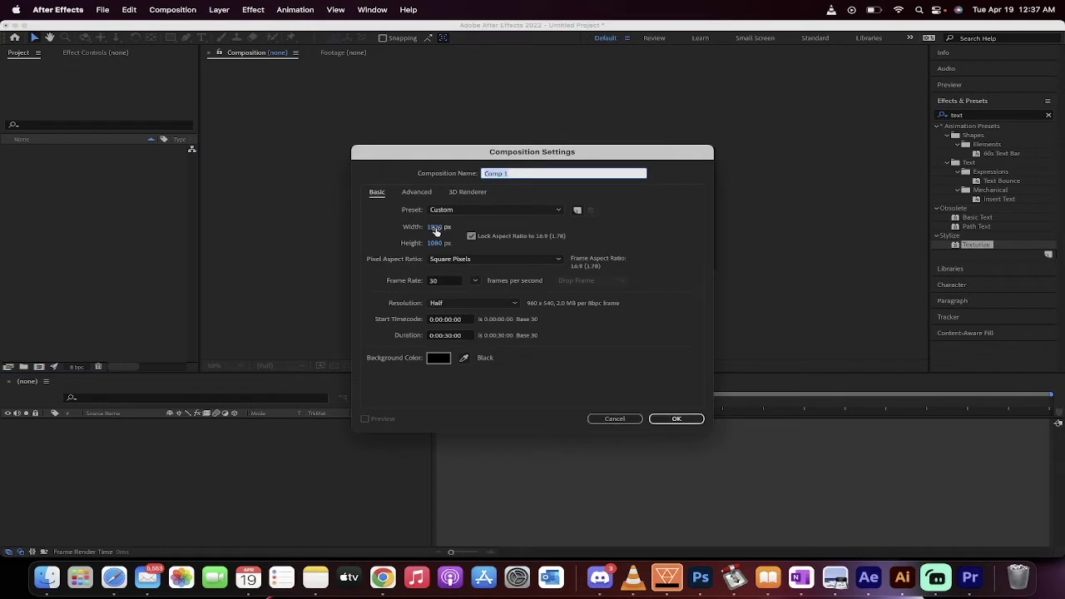
{"action": "left_click", "coordinate": [446, 338]}
{"action": "type", "text": "10"}
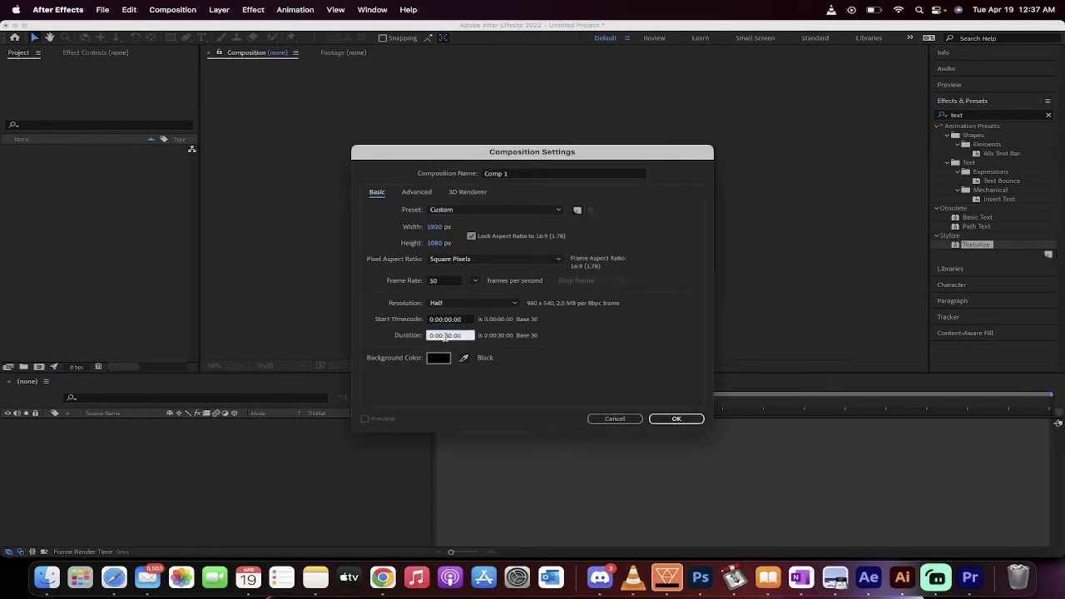
{"action": "left_click", "coordinate": [498, 339]}
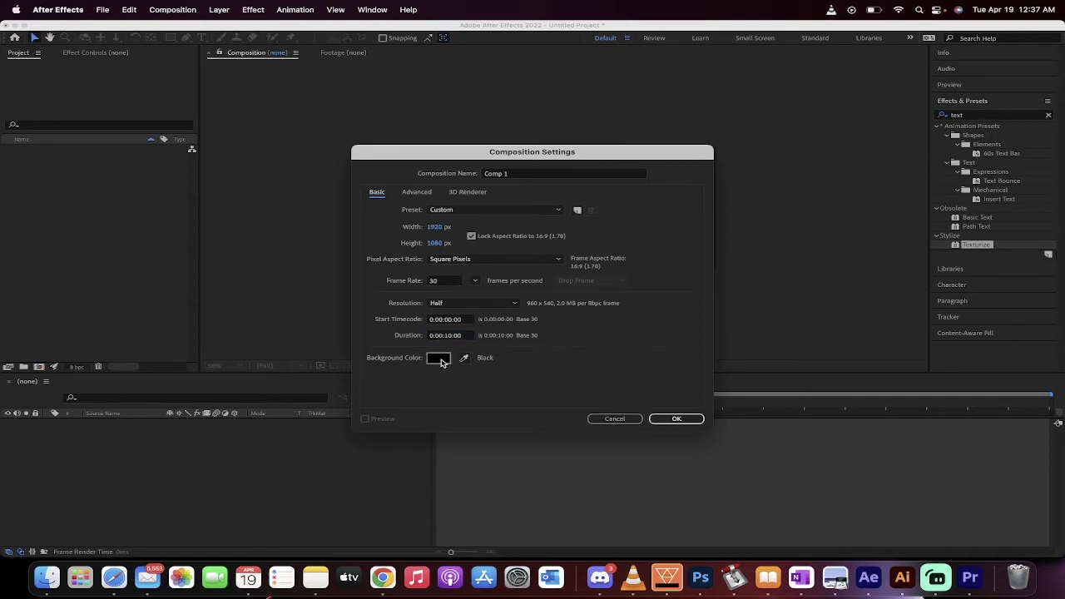
{"action": "left_click", "coordinate": [666, 424]}
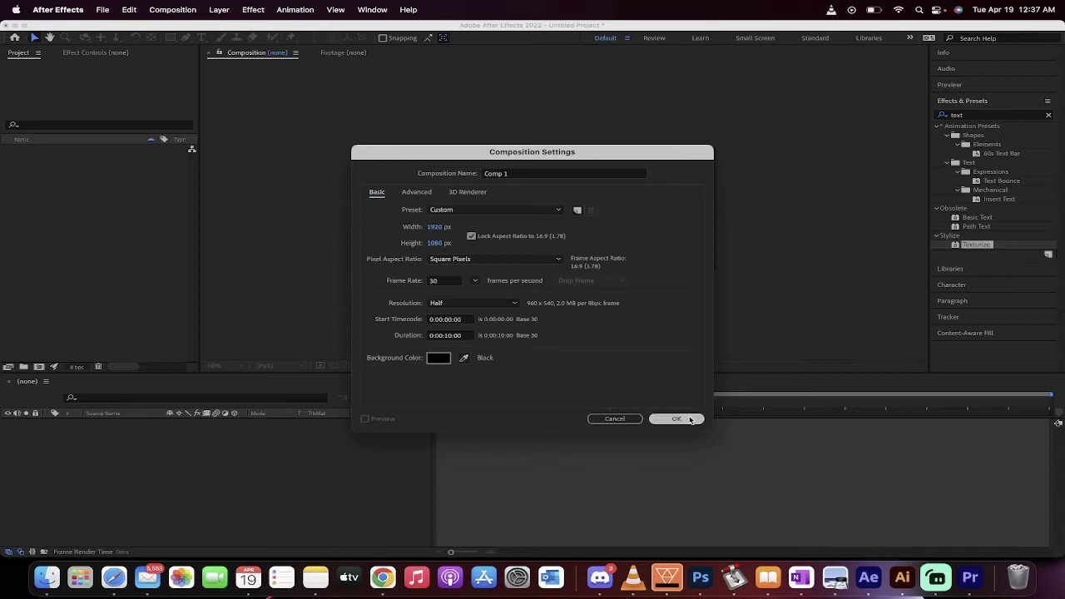
{"action": "left_click", "coordinate": [690, 419]}
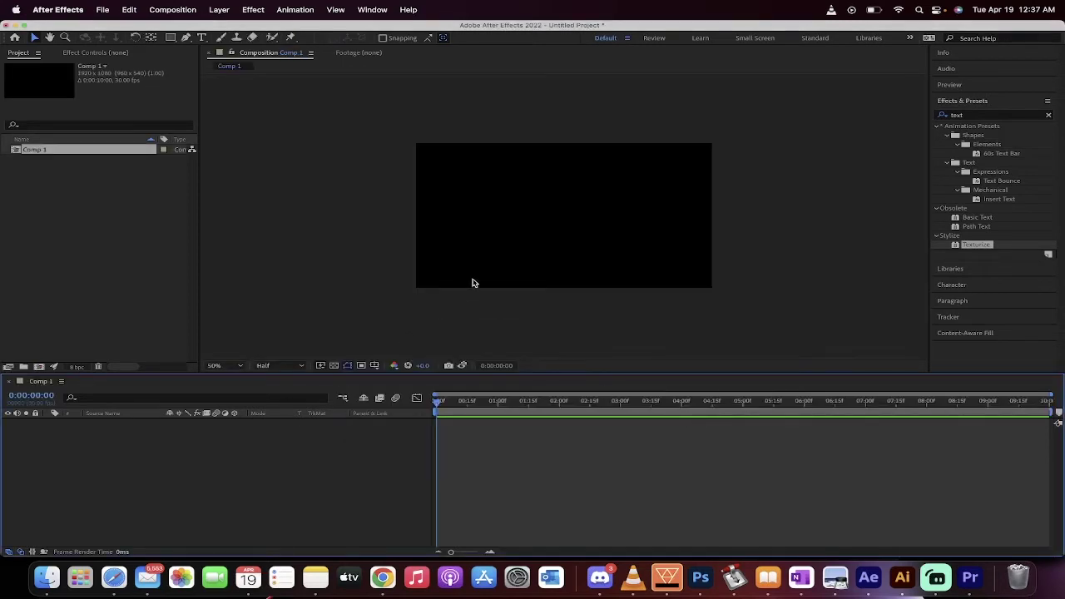
{"action": "key", "text": "period"}
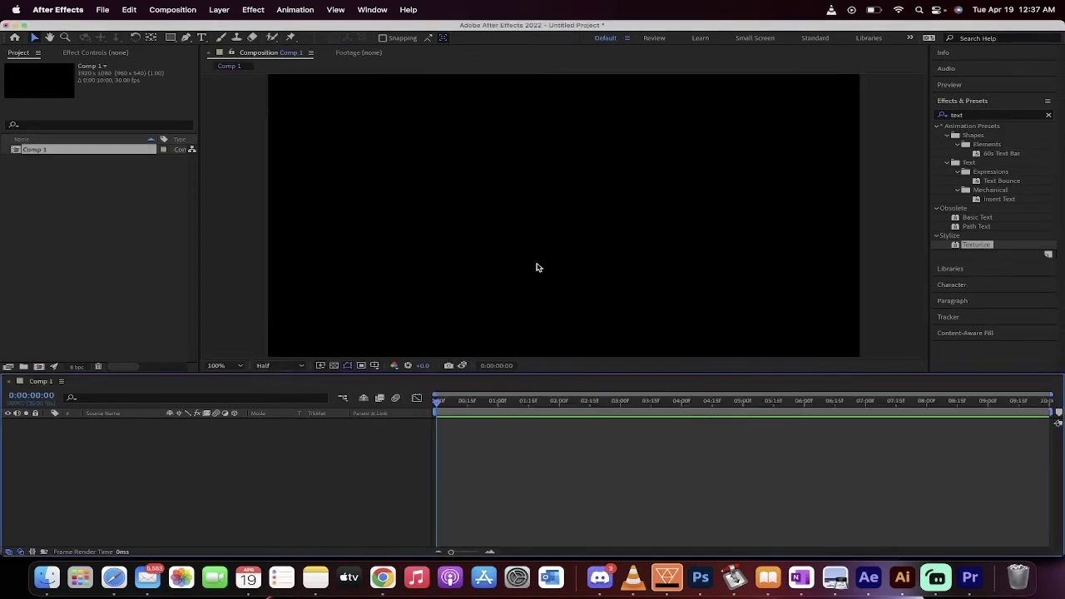
{"action": "key", "text": "comma"}
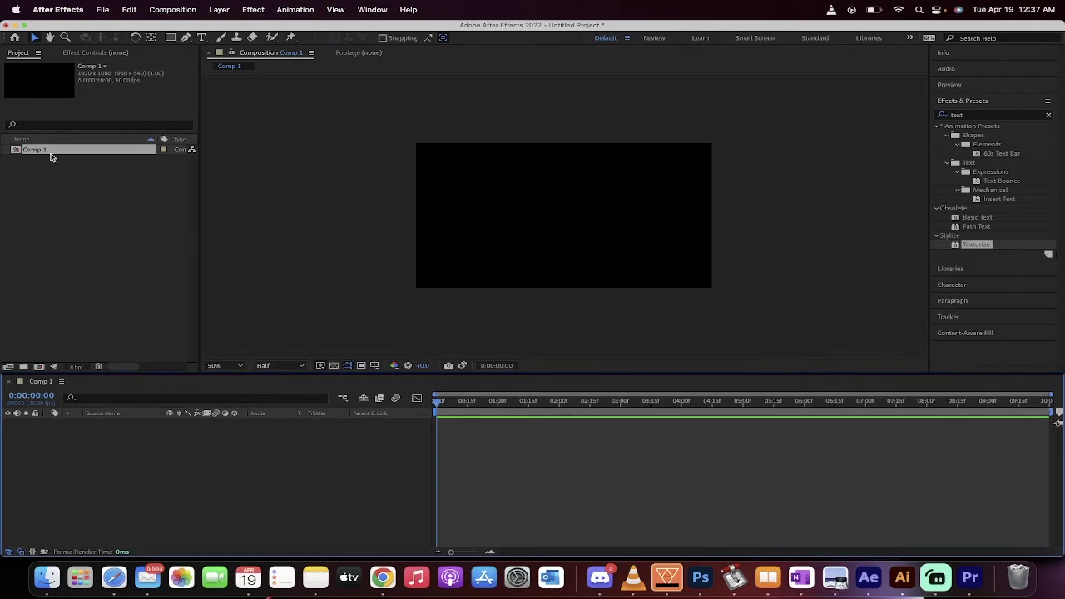
Drag sloth.png from the Pictures folder into the After Effects Project panel
{"action": "left_click", "coordinate": [48, 587]}
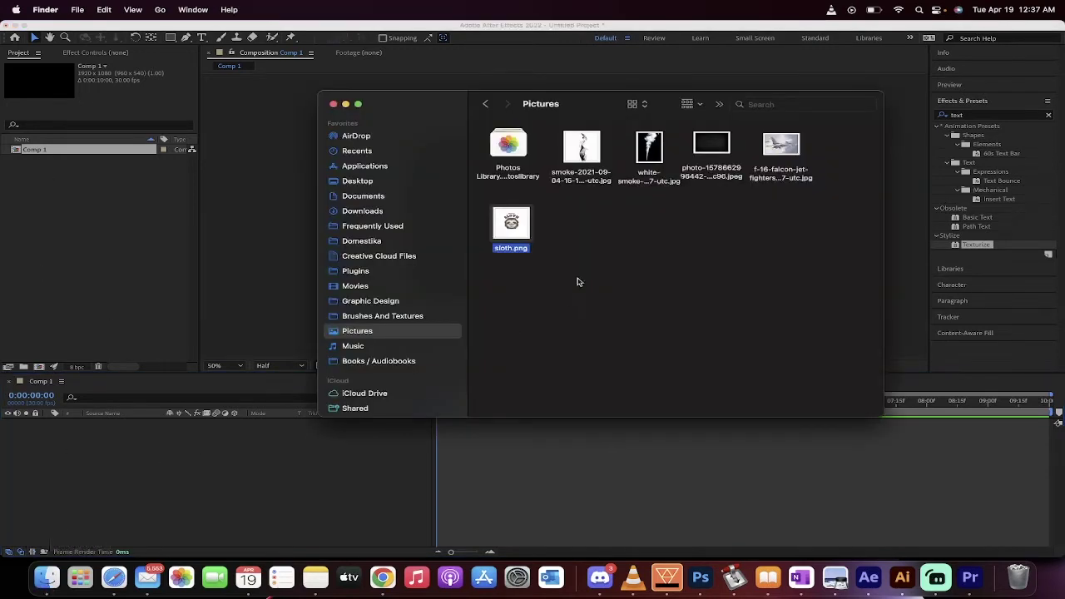
{"action": "left_click_drag", "start_coordinate": [511, 223], "coordinate": [82, 221]}
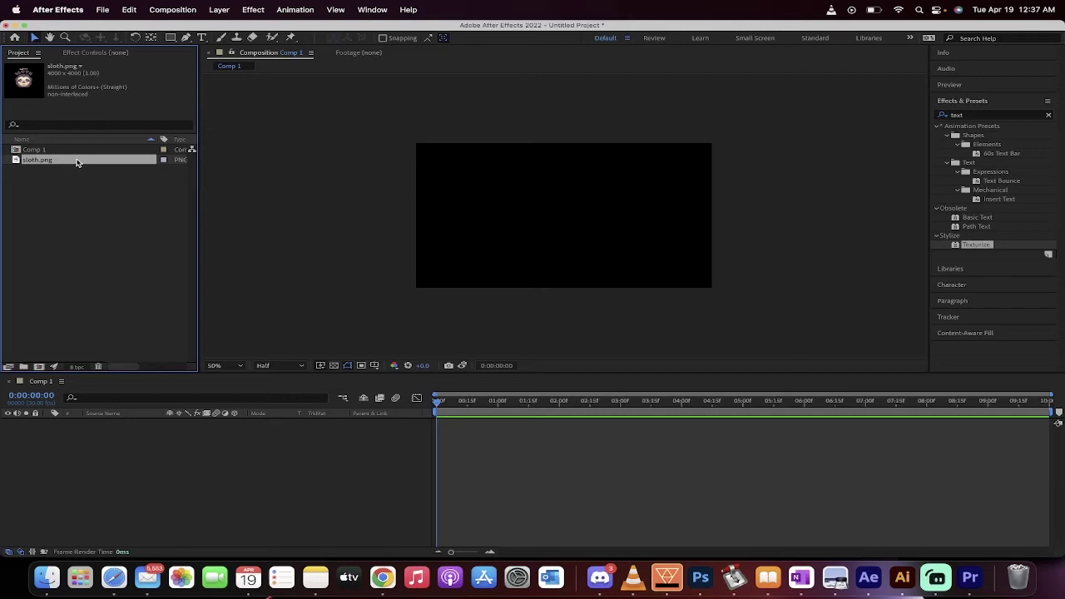
Add sloth.png to Comp 1, shrink it, and nudge it slightly lower to sit centred
{"action": "left_click_drag", "start_coordinate": [76, 163], "coordinate": [109, 426]}
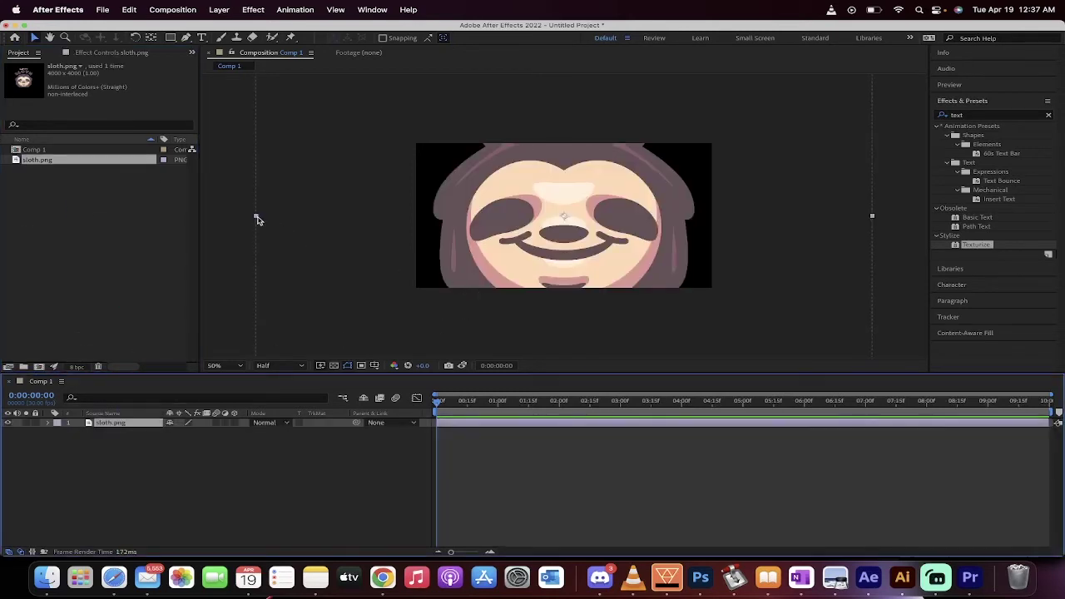
{"action": "left_click_drag", "start_coordinate": [256, 217], "coordinate": [483, 218]}
{"action": "left_click_drag", "start_coordinate": [573, 191], "coordinate": [573, 201]}
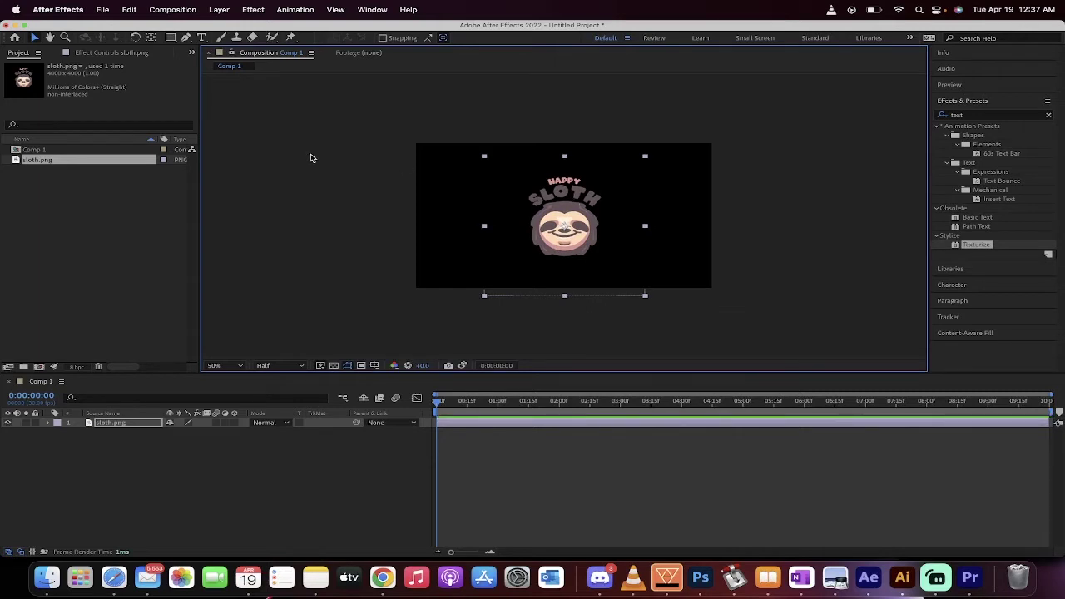
Select the sloth.png layer and twirl open its Transform properties in the timeline
{"action": "left_click", "coordinate": [311, 158]}
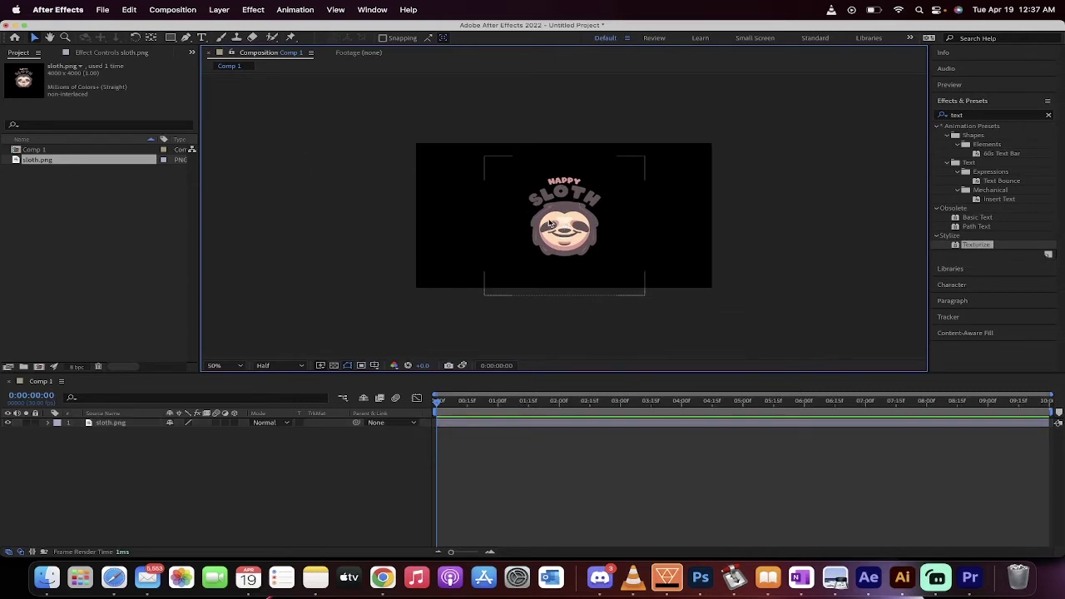
{"action": "left_click", "coordinate": [114, 426]}
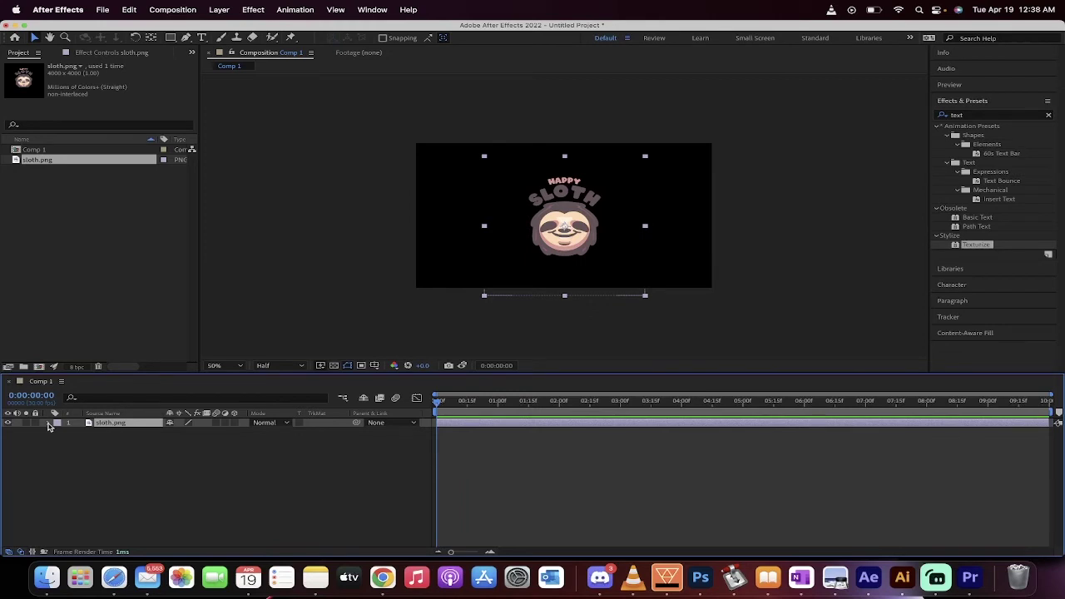
{"action": "left_click", "coordinate": [49, 423]}
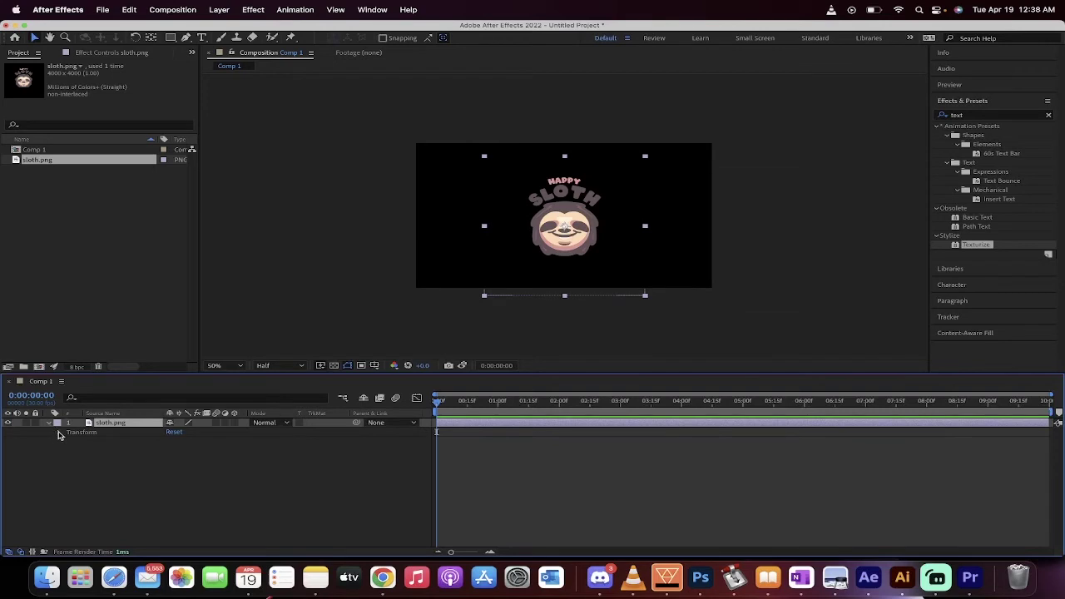
{"action": "left_click", "coordinate": [60, 434]}
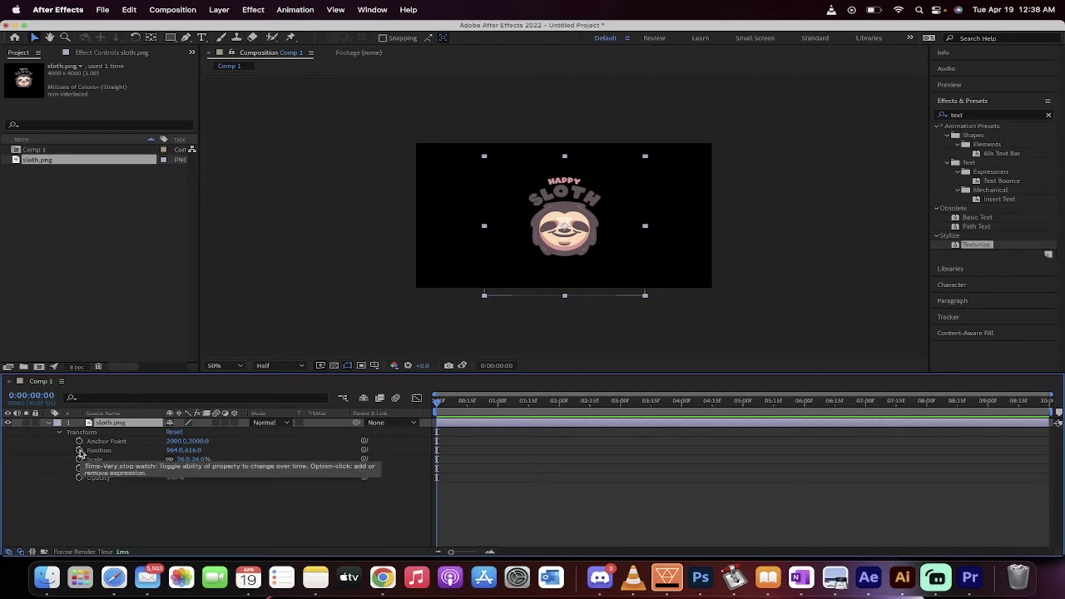
Add an expression to Position and enter wiggle(2,50), accepting wiggle() from autocomplete
{"action": "left_click", "coordinate": [79, 452], "text": "alt"}
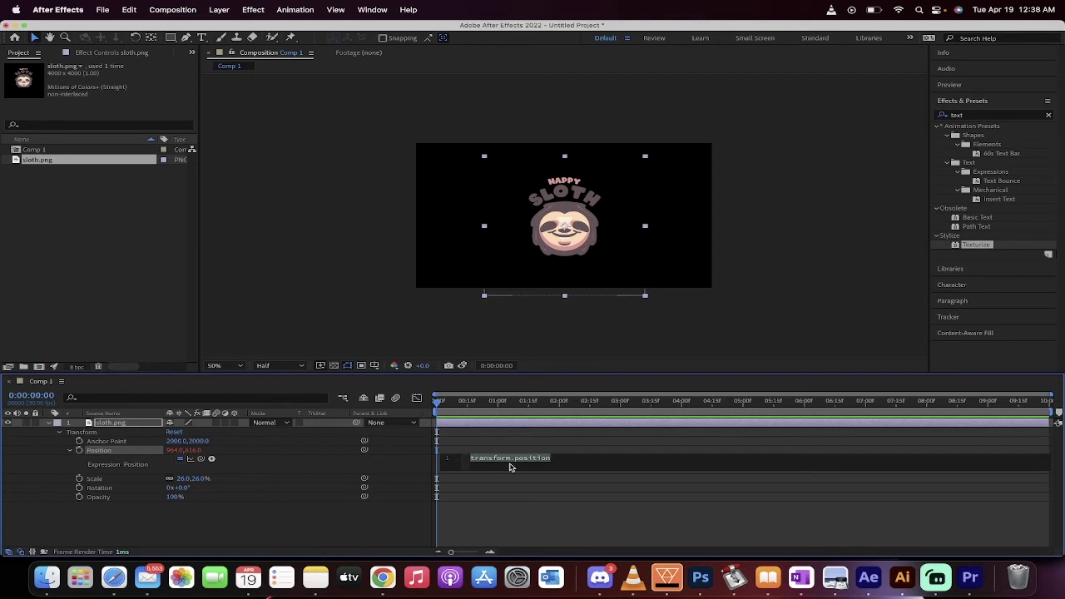
{"action": "type", "text": "wigg"}
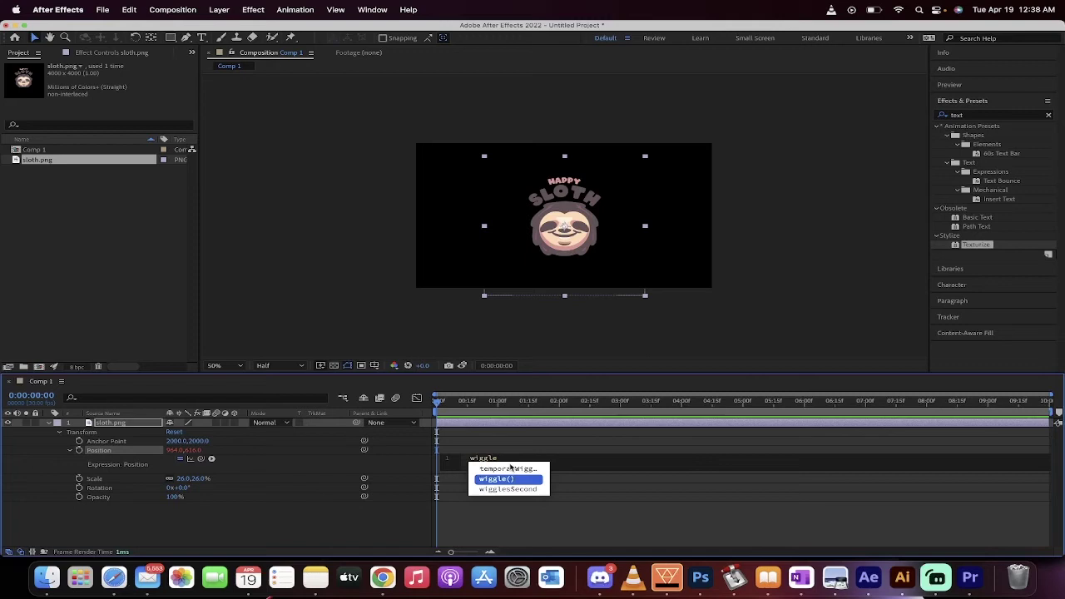
{"action": "type", "text": "le"}
{"action": "key", "text": "Return"}
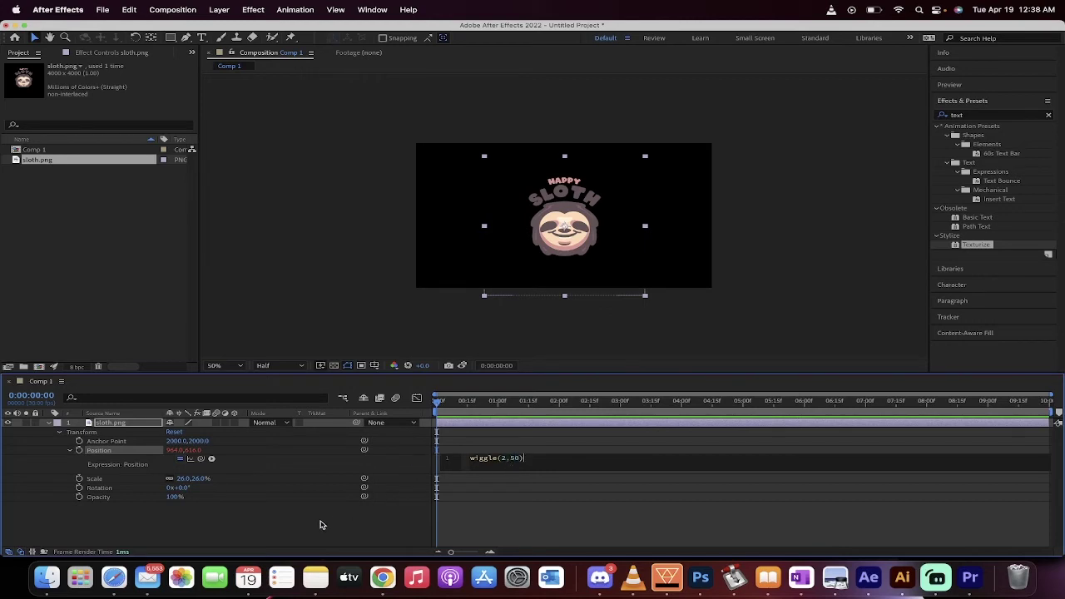
Commit the wiggle(2,50) expression and play a preview of the sloth moving randomly
{"action": "left_click", "coordinate": [322, 524]}
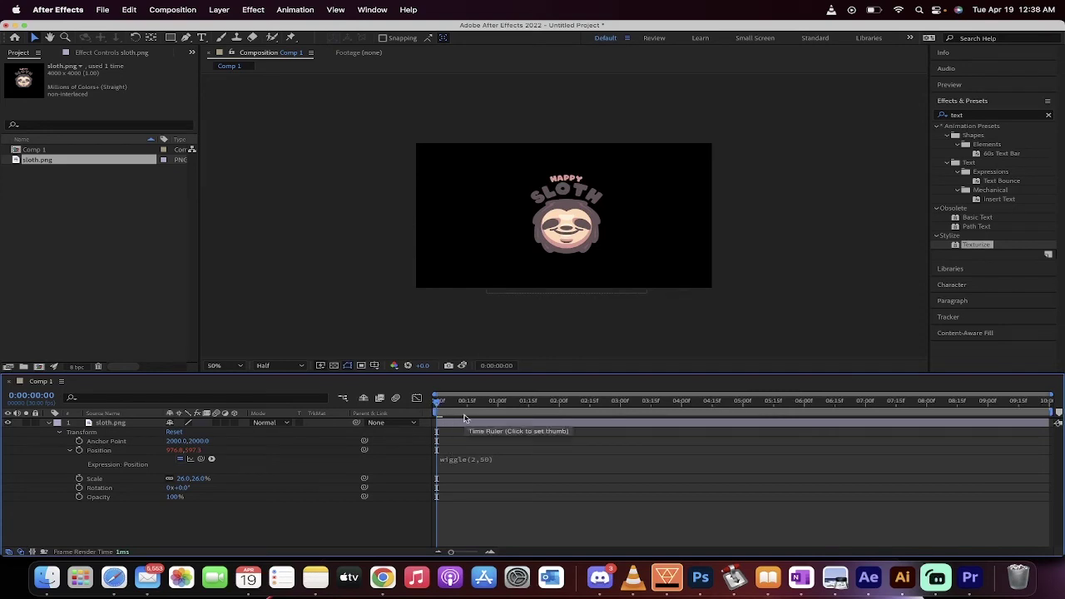
{"action": "key", "text": "space"}
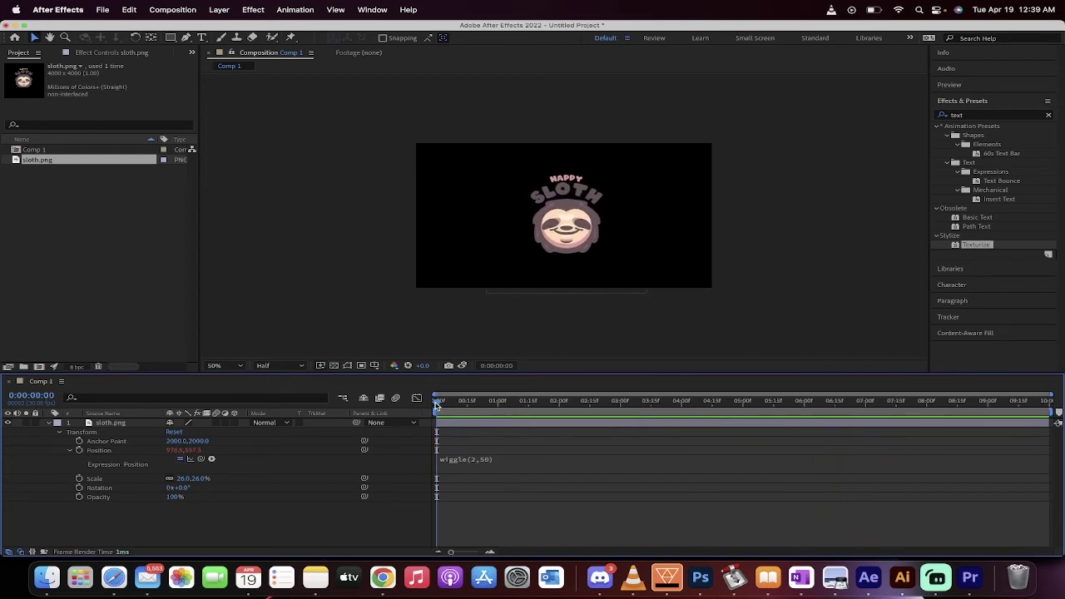
{"action": "key", "text": "space"}
Edit the Position expression values from 2,50 to 7,90 and commit it
{"action": "left_click", "coordinate": [462, 464]}
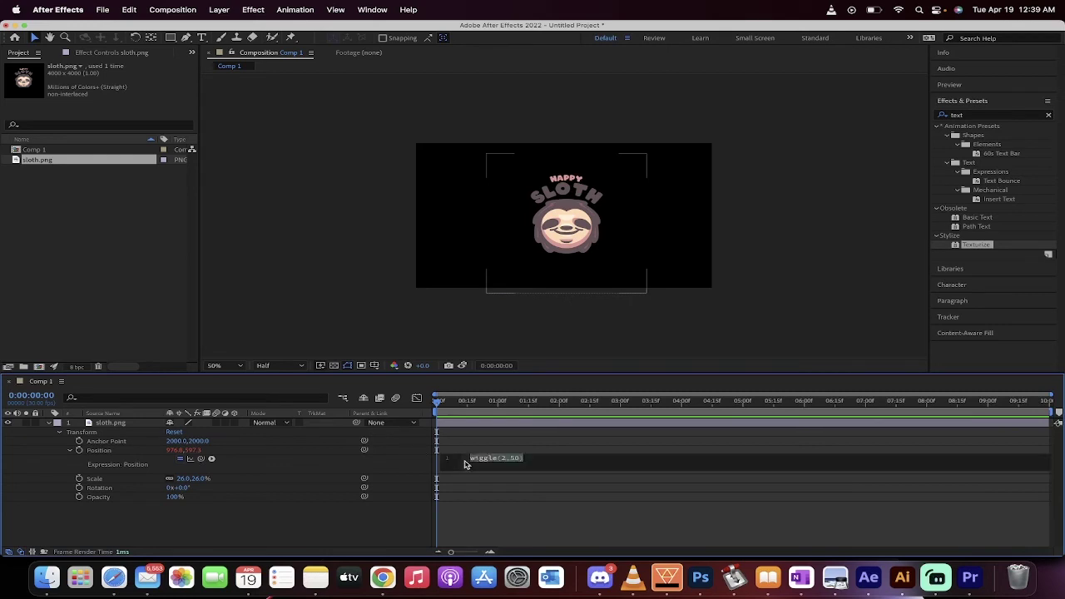
{"action": "left_click", "coordinate": [541, 454]}
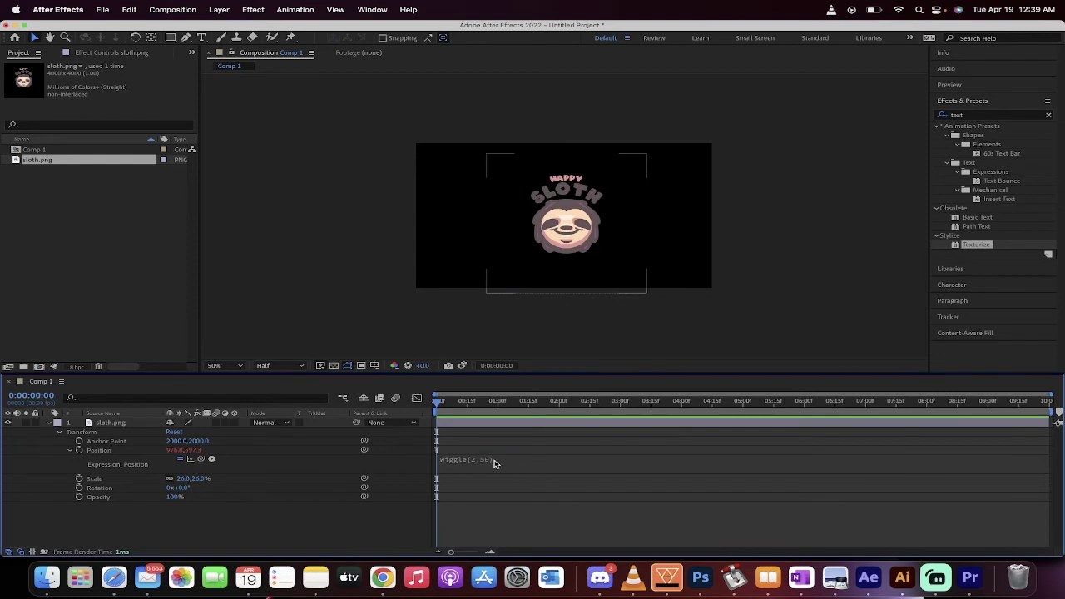
{"action": "left_click", "coordinate": [480, 463]}
{"action": "left_click", "coordinate": [504, 463]}
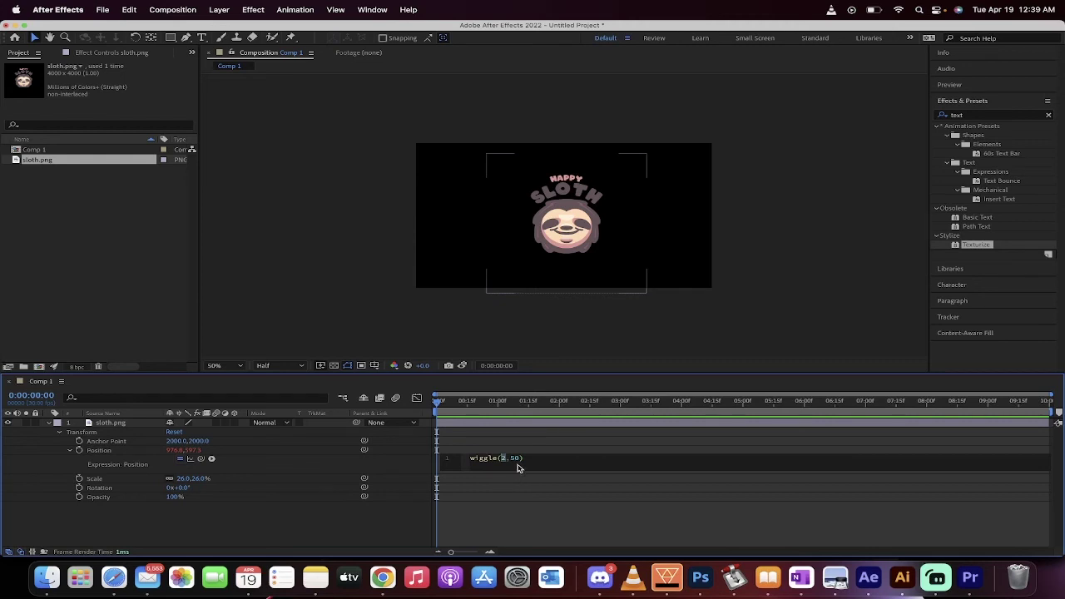
{"action": "type", "text": "7,9"}
{"action": "left_click", "coordinate": [506, 514]}
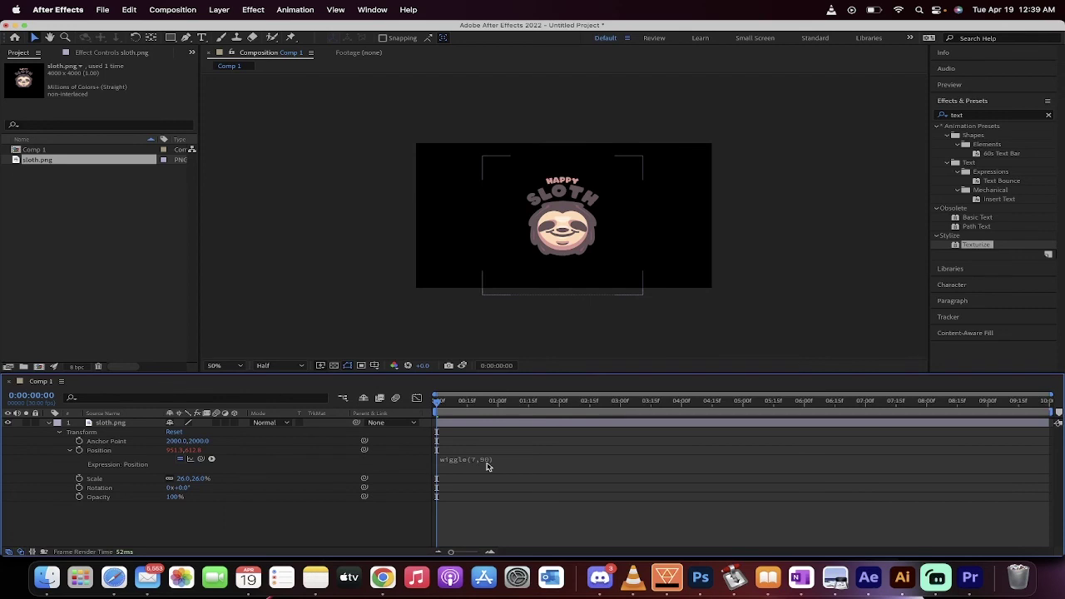
{"action": "left_click", "coordinate": [443, 406]}
{"action": "left_click_drag", "start_coordinate": [443, 406], "coordinate": [437, 406]}
{"action": "key", "text": "space"}
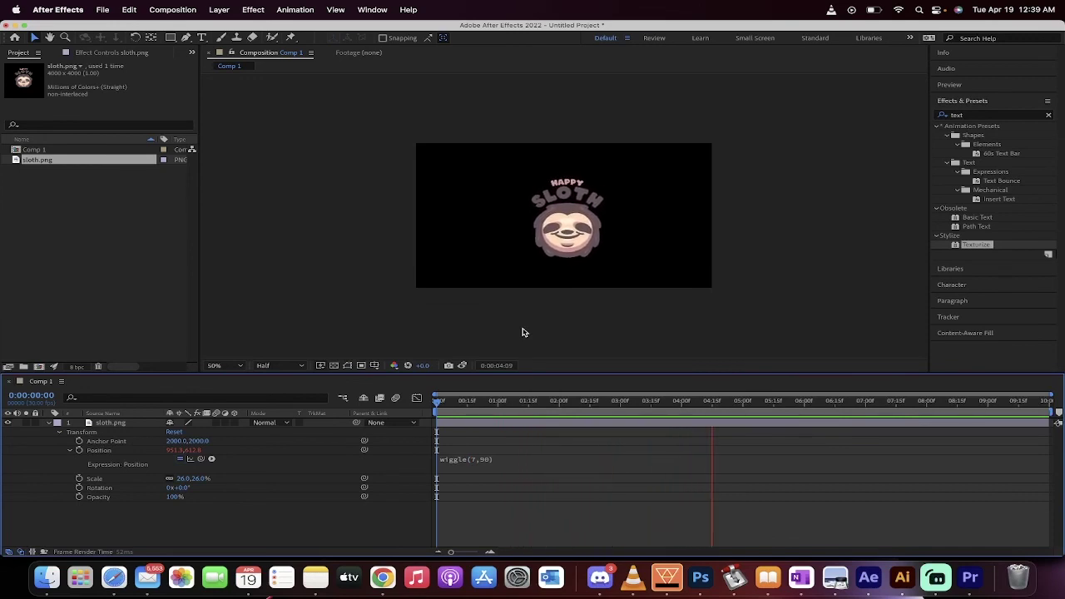
{"action": "key", "text": "space"}
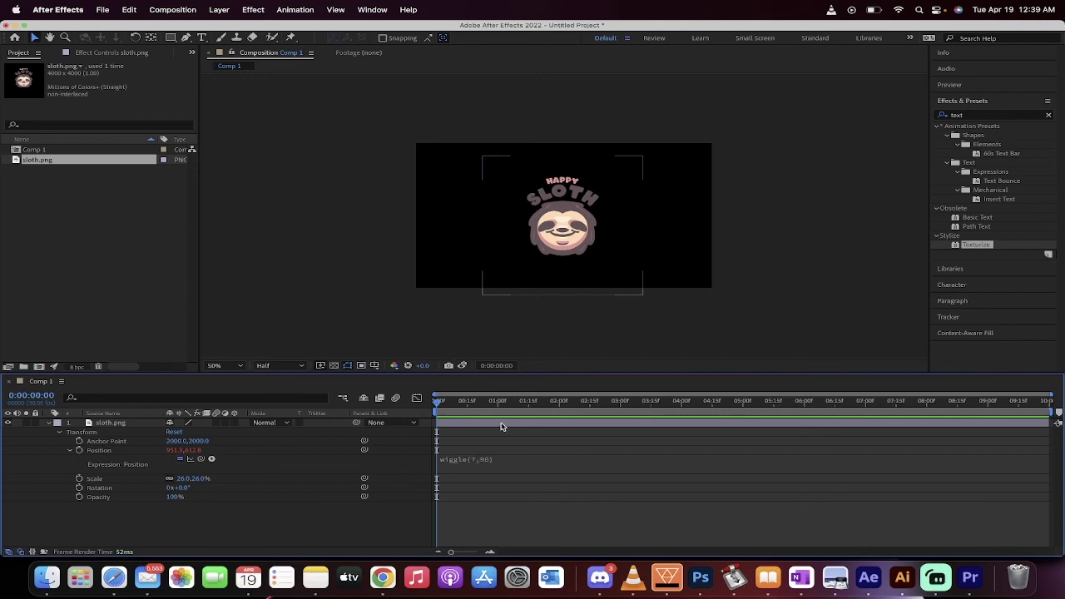
{"action": "key", "text": "space"}
{"action": "left_click", "coordinate": [938, 580]}
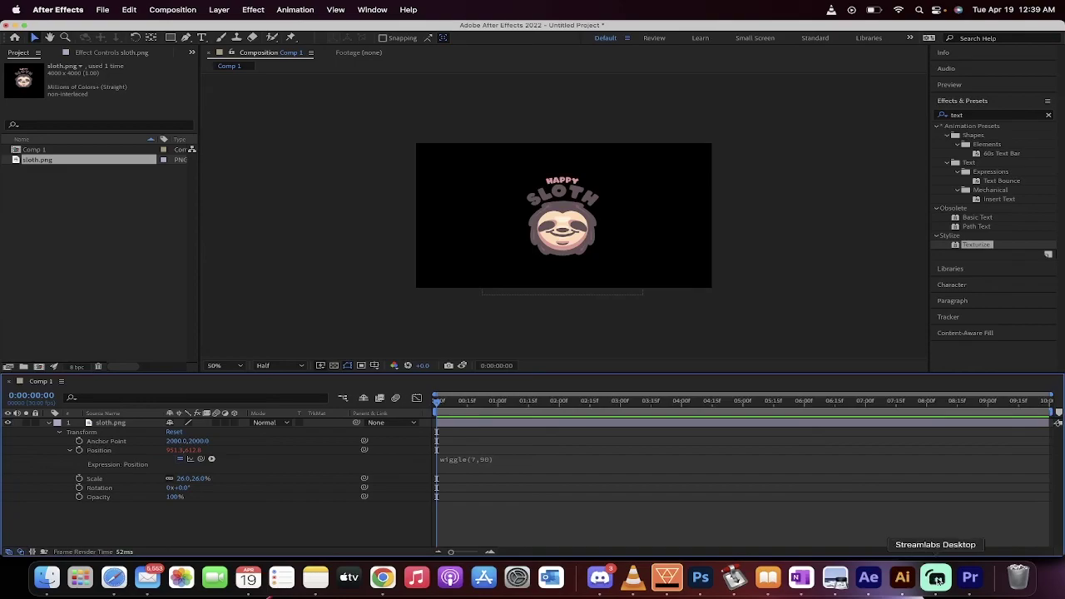